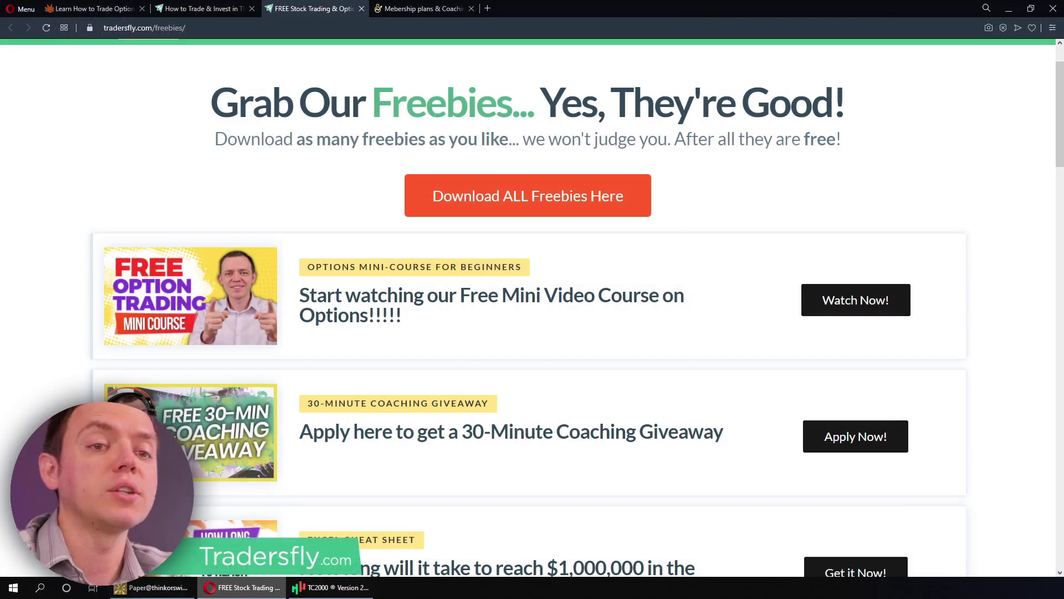
Step: Bring the thinkorswim platform in front of the Tradersfly browser page
click(173, 593)
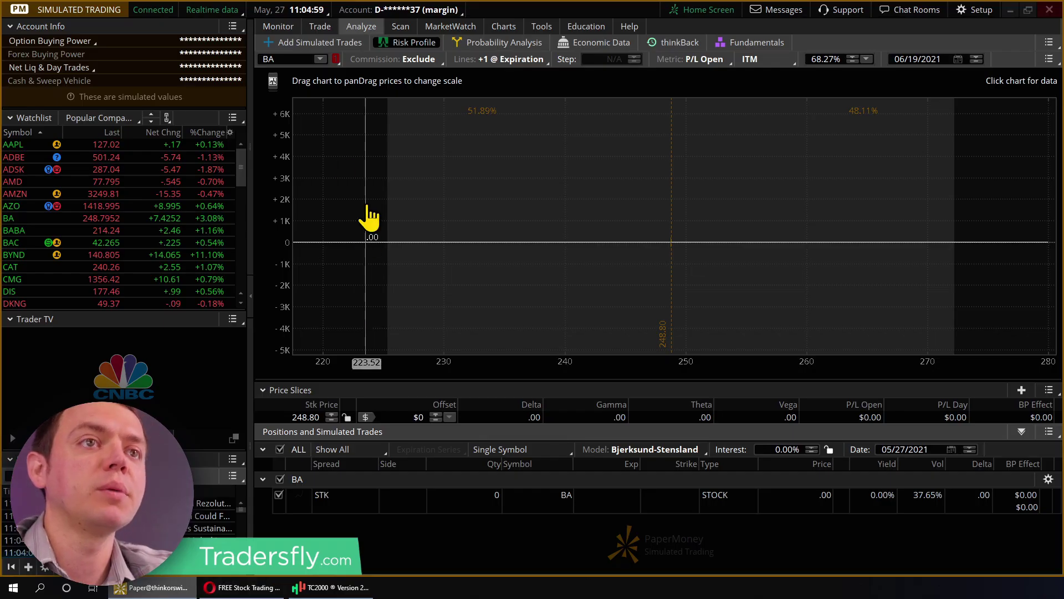
Step: Load the BABA option chain on the Trade page
click(320, 27)
click(292, 58)
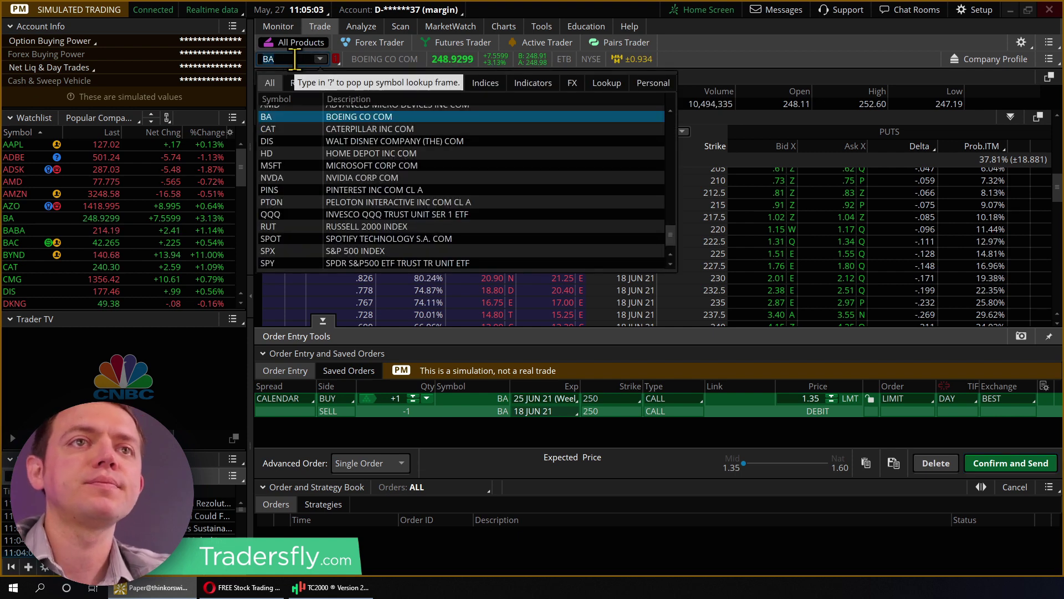
text(BABA)
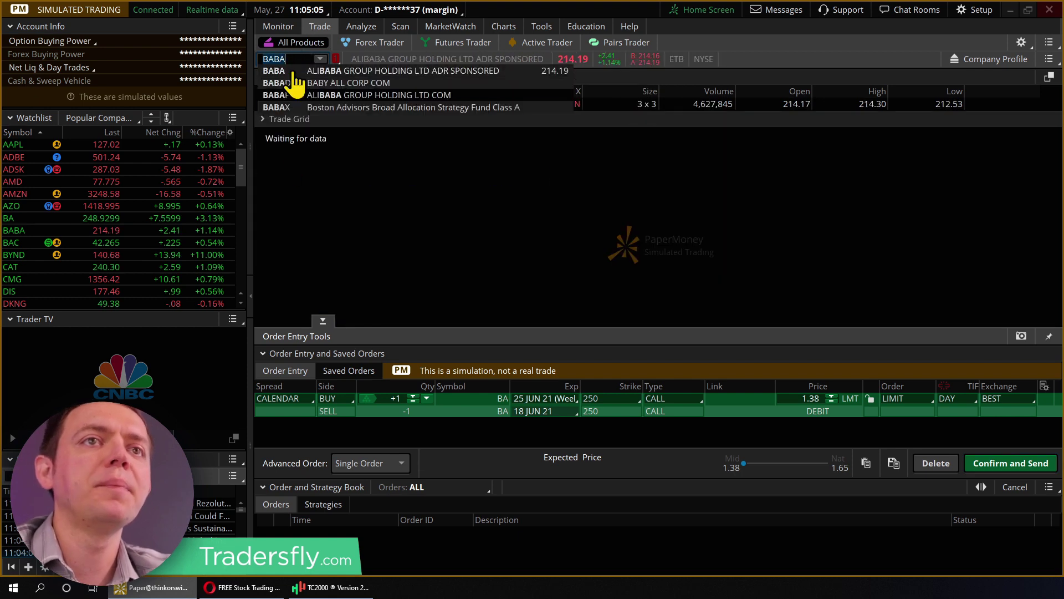
click(322, 322)
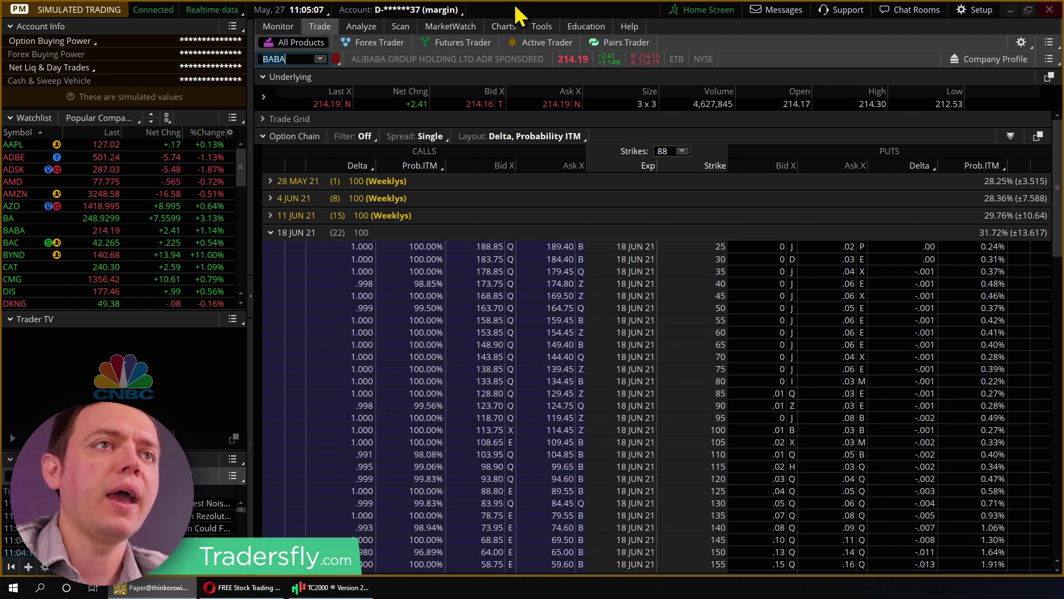
Step: Check BABA's chart, then collapse 18 JUN 21 and expand the 16 JUL 21 strikes
click(504, 26)
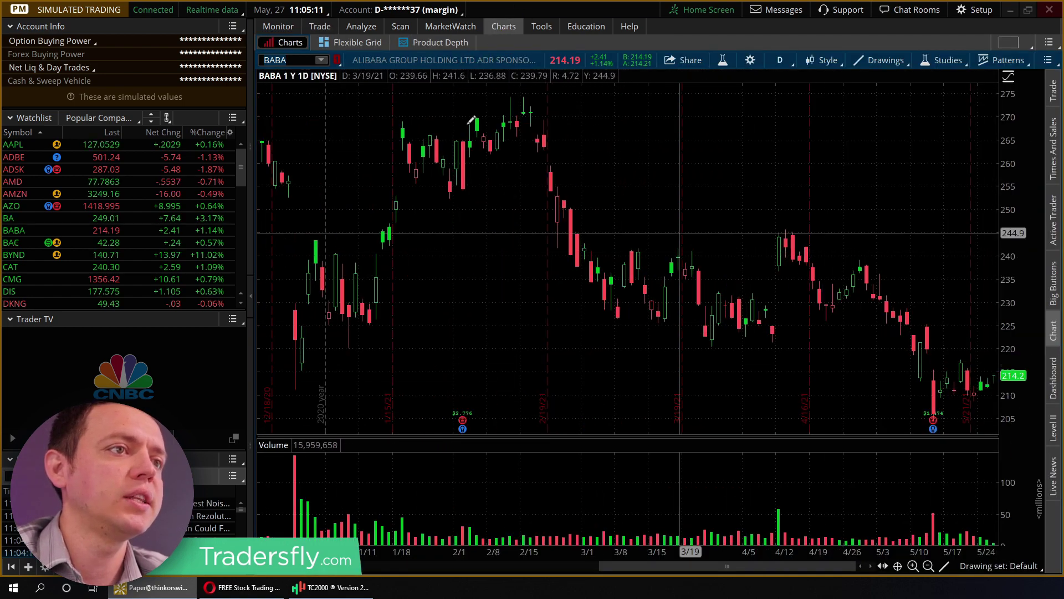
click(320, 27)
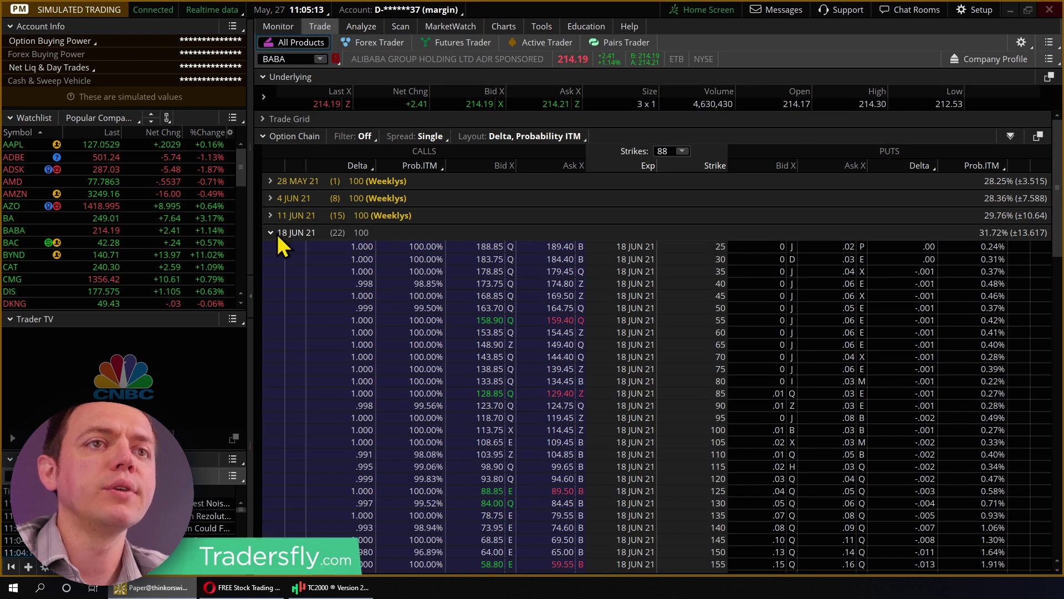
click(270, 232)
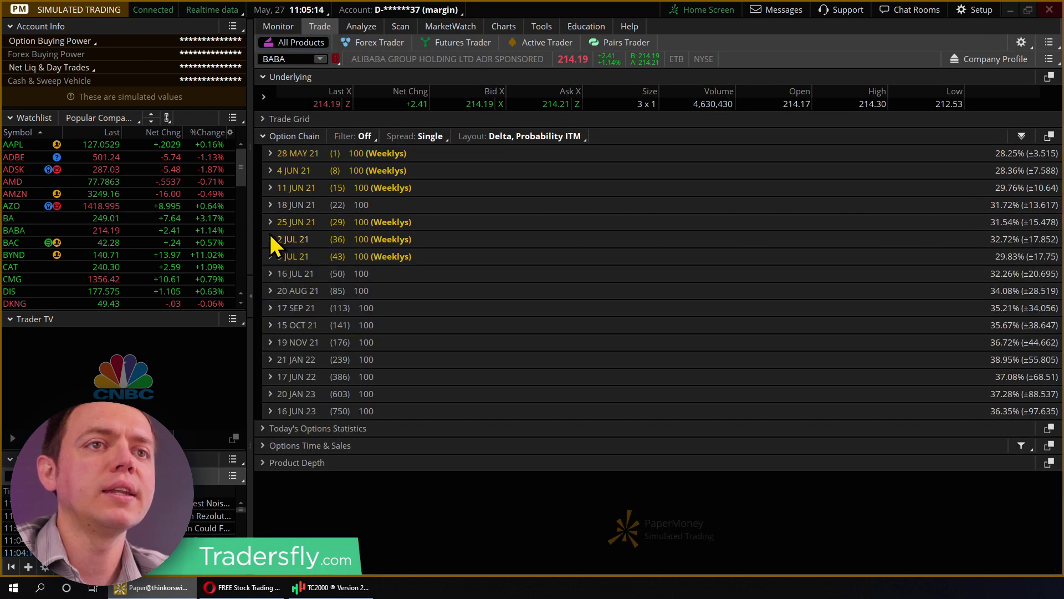
click(270, 274)
scroll(1055, 214, down, 10)
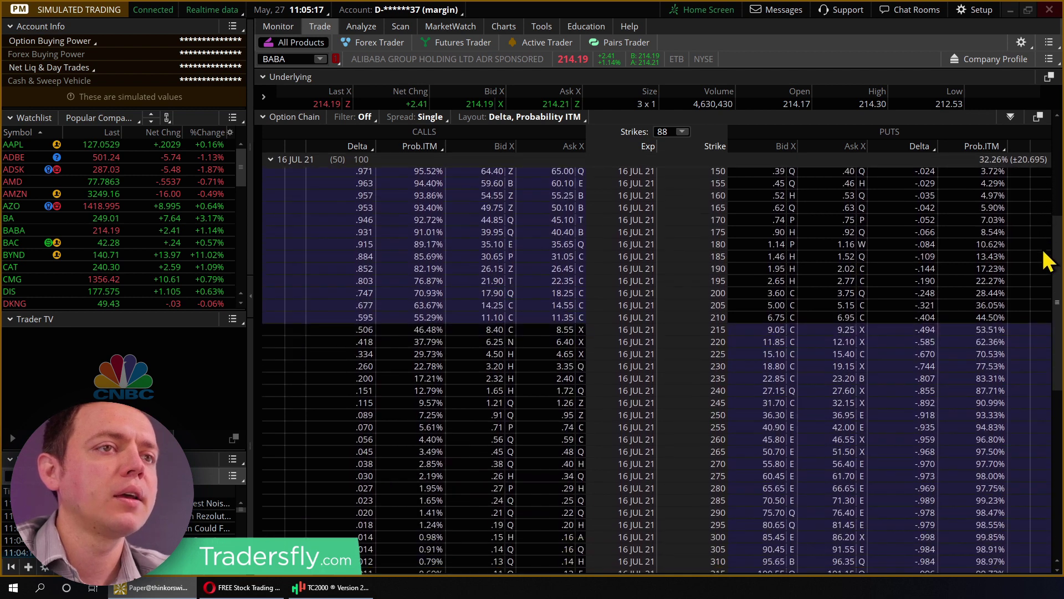
Step: Sell a BABA 190/185 put vertical and analyze it as a 20-lot trade
right_click(775, 270)
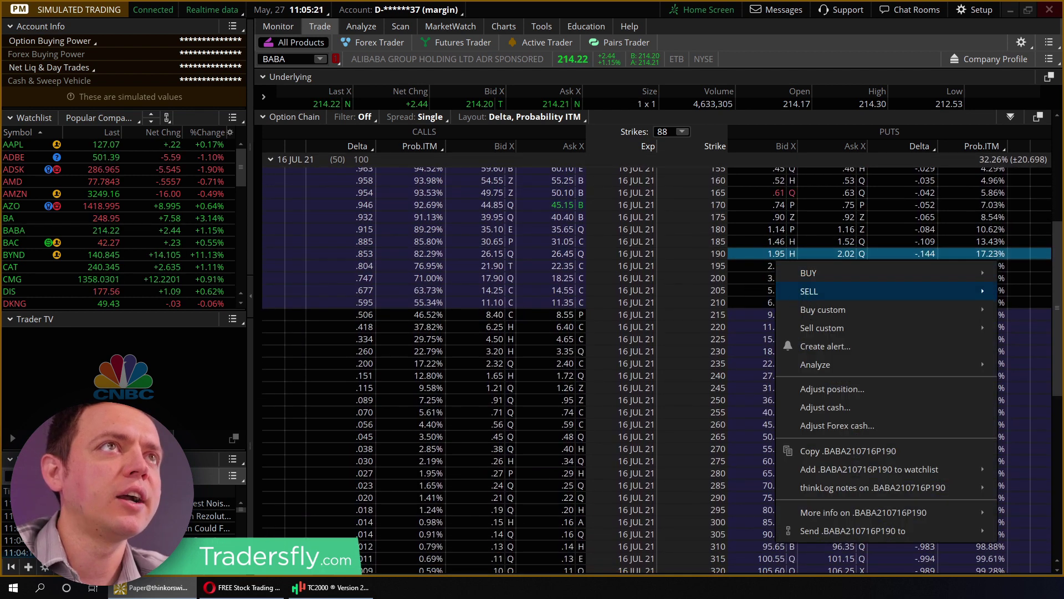
click(737, 309)
right_click(736, 422)
click(770, 488)
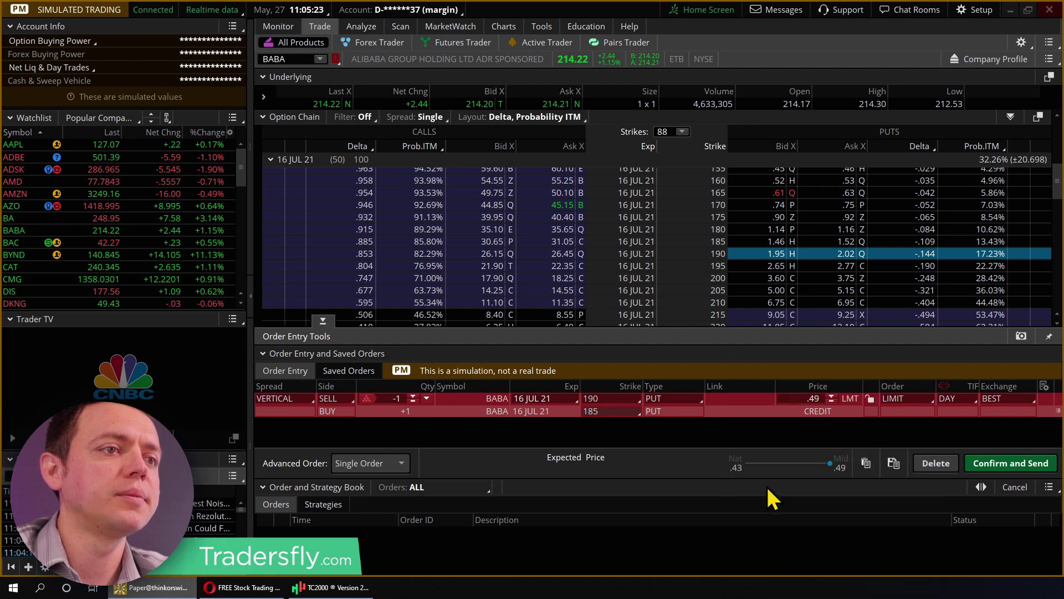
click(493, 506)
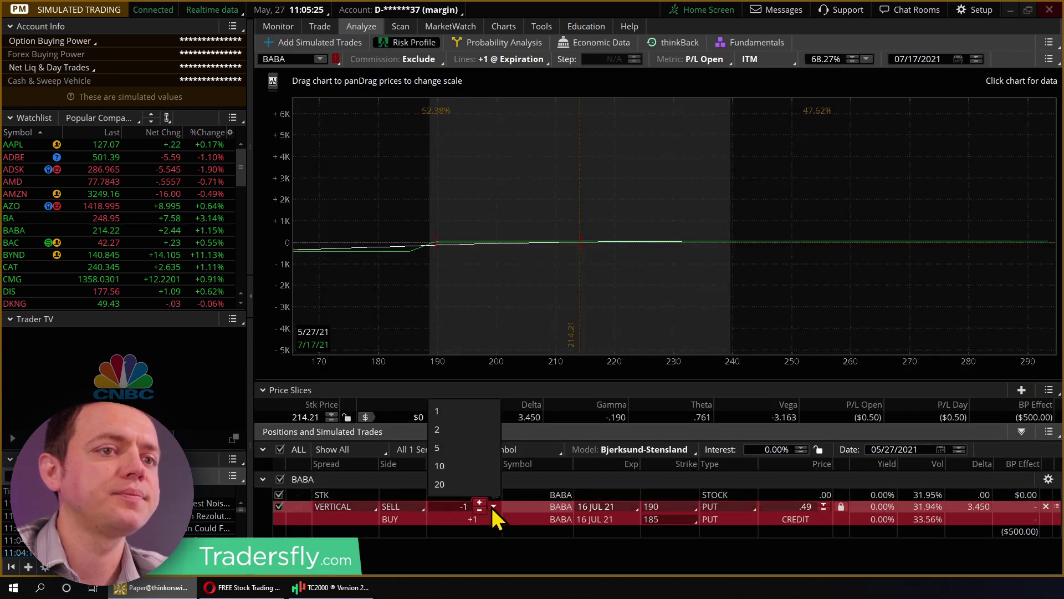
click(486, 488)
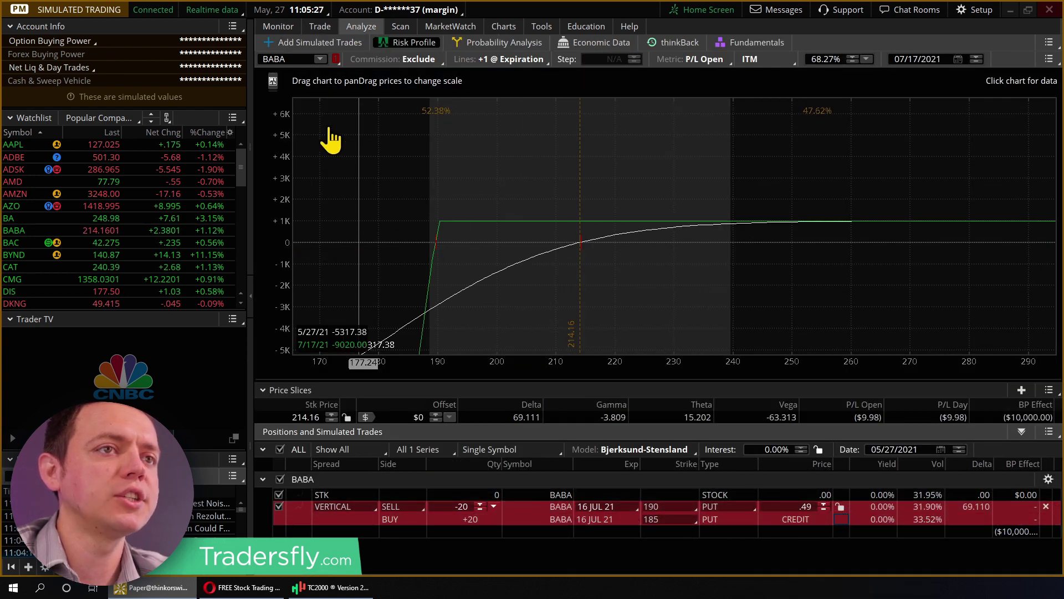
Step: Rescale the risk chart's profit/loss axis and return to the enlarged option chain
click(272, 82)
click(222, 109)
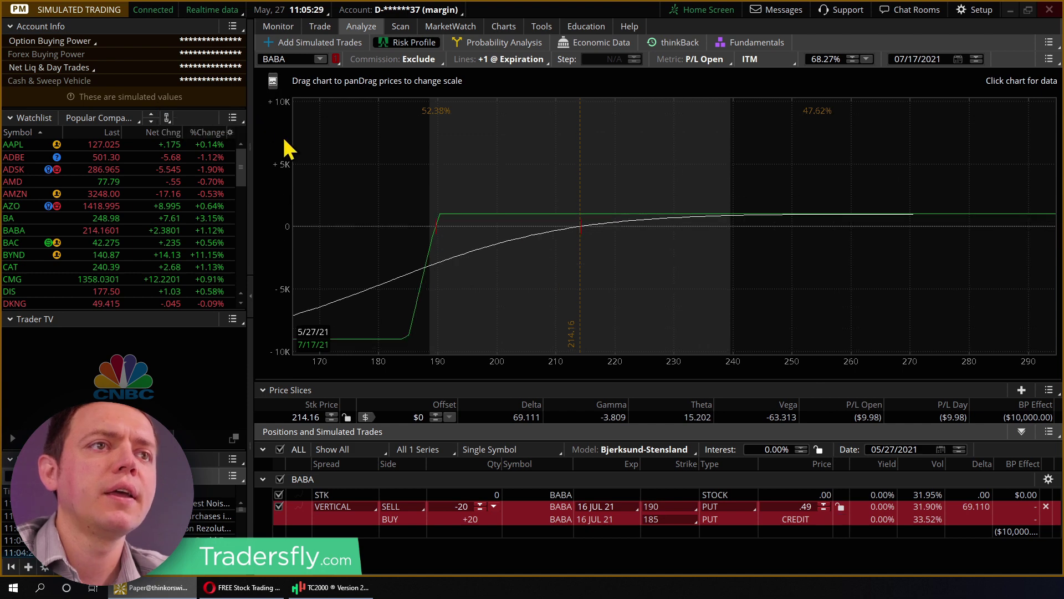
click(320, 26)
click(323, 320)
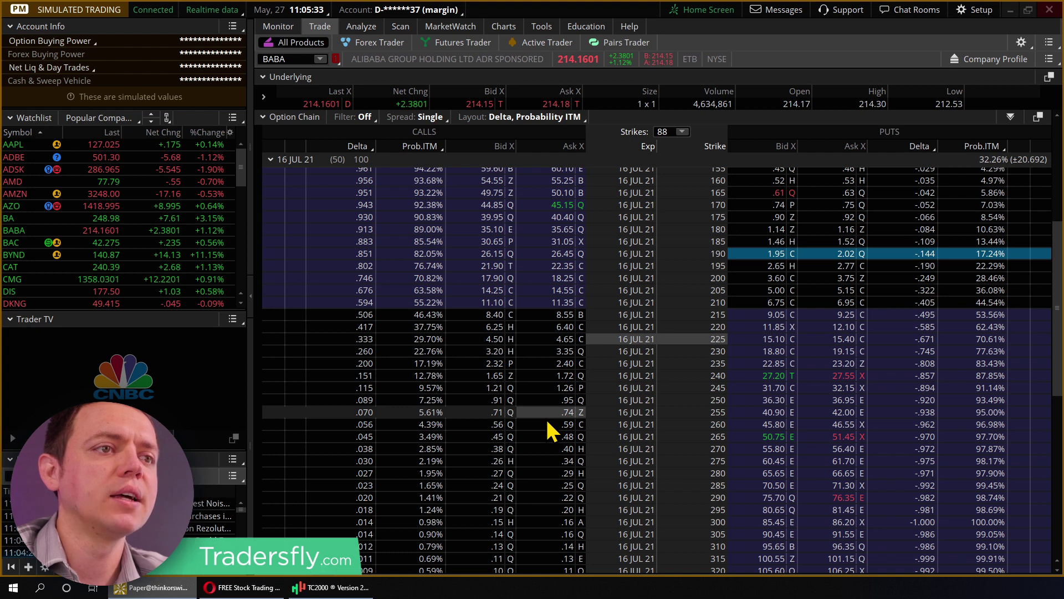
Step: Add a 20-lot short 250/255 call vertical to the analyzed trades
right_click(544, 400)
mouse_move(615, 344)
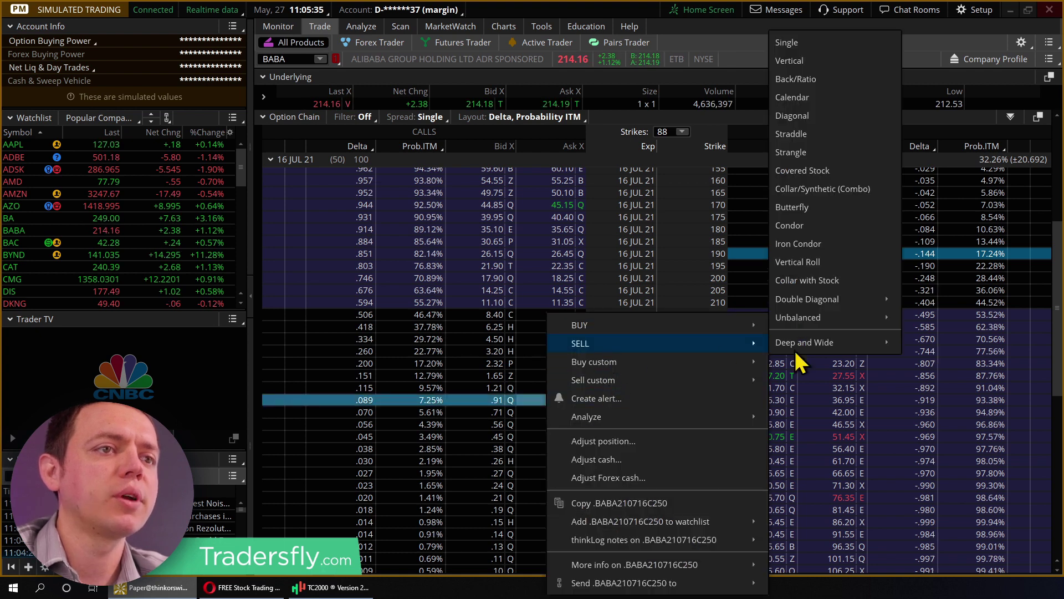
click(792, 61)
right_click(748, 411)
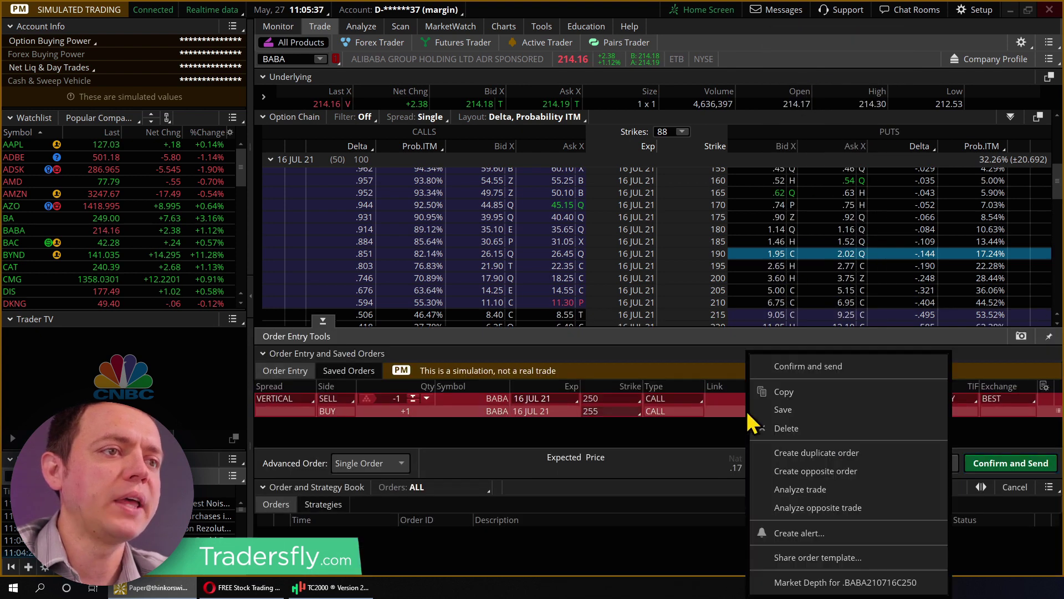
click(776, 490)
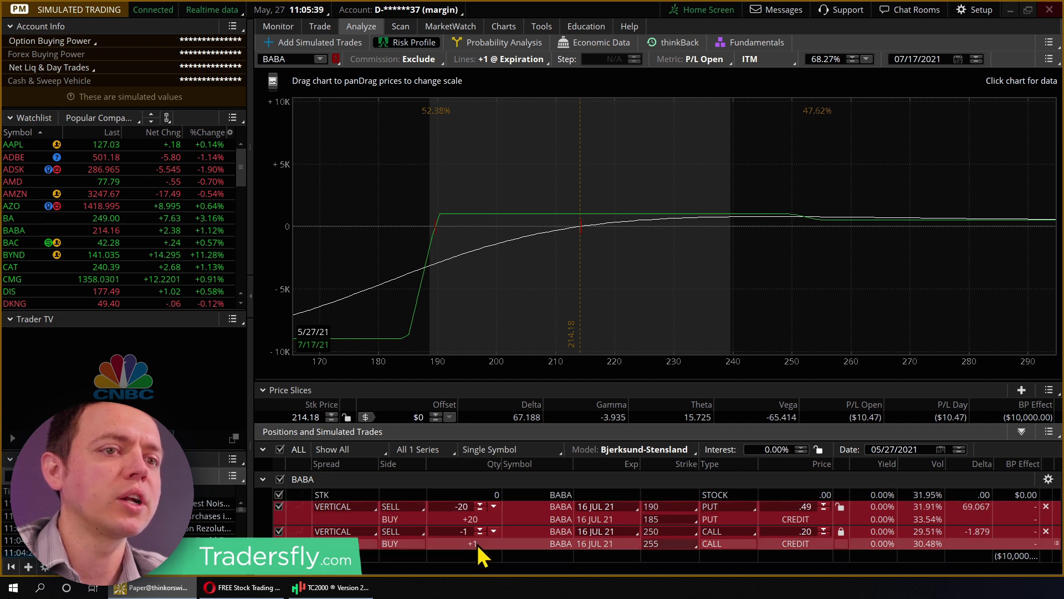
click(493, 531)
click(475, 516)
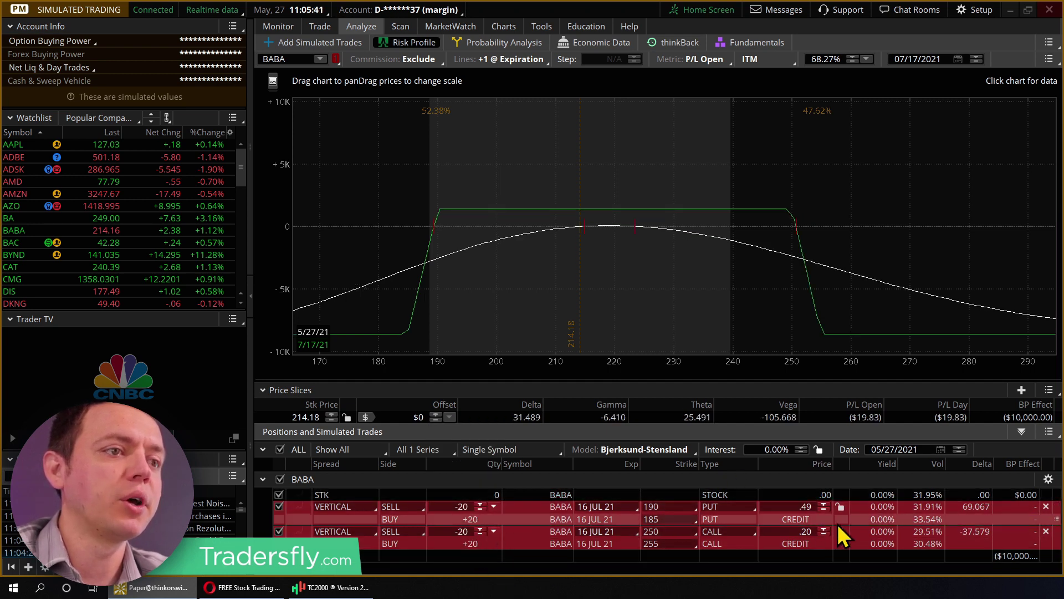
Step: Show prices 150–300 on a shorter chart with a fixed profit/loss scale of about ±8K
drag(753, 364, 700, 280)
click(273, 83)
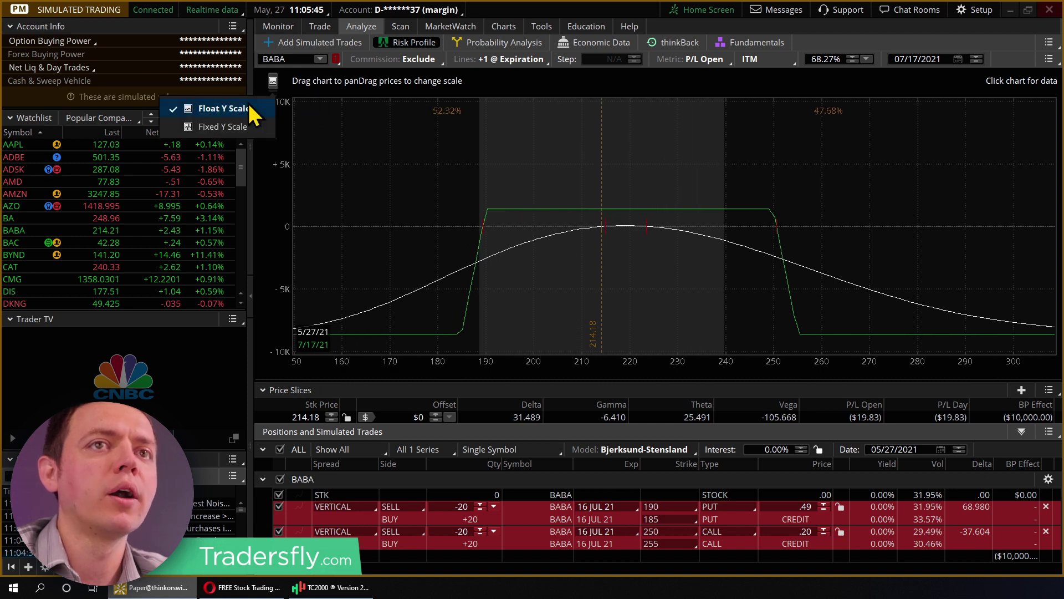
click(239, 126)
drag(632, 391, 632, 328)
drag(279, 138, 458, 221)
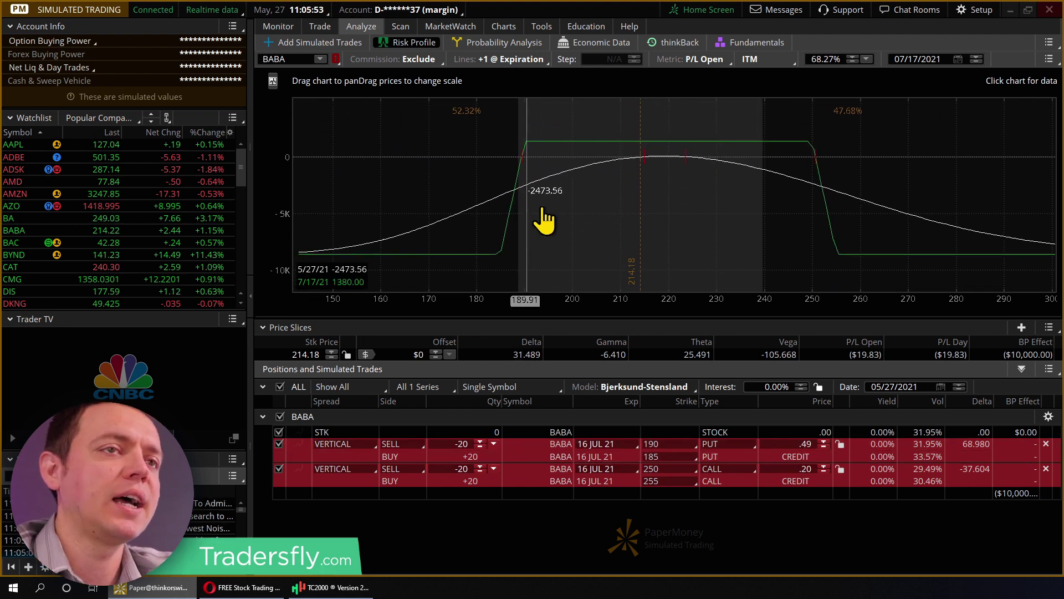
Step: Move the first vertical's strikes to 220/215
click(664, 445)
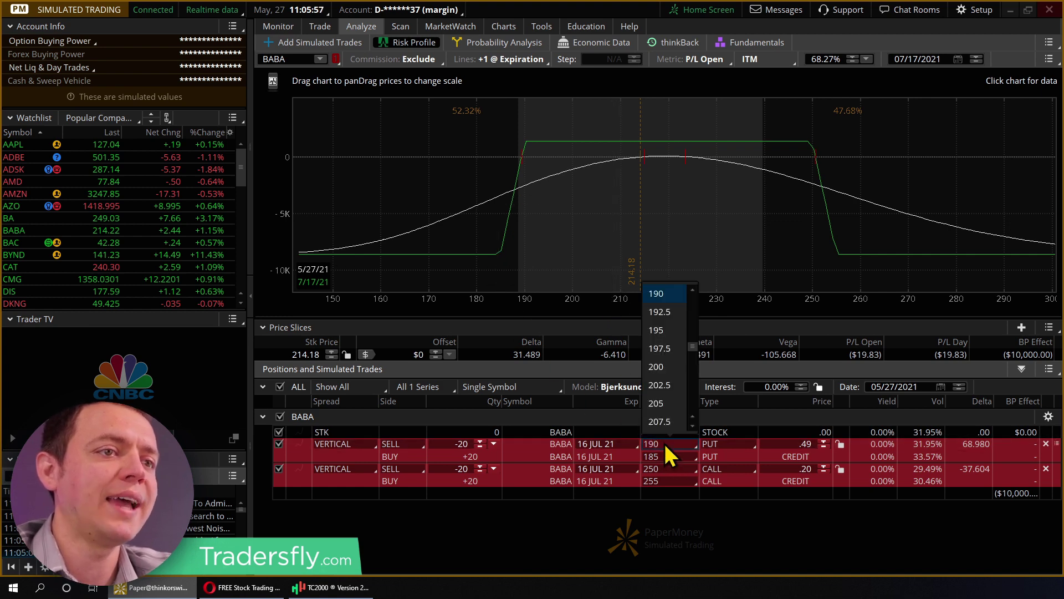
scroll(682, 424, down, 3)
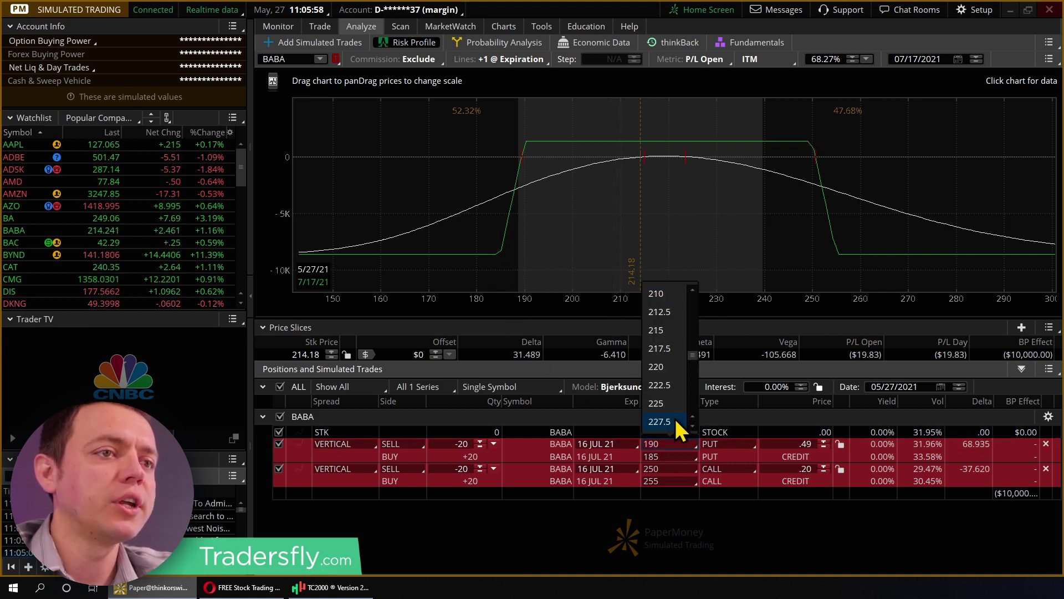
click(674, 311)
click(661, 457)
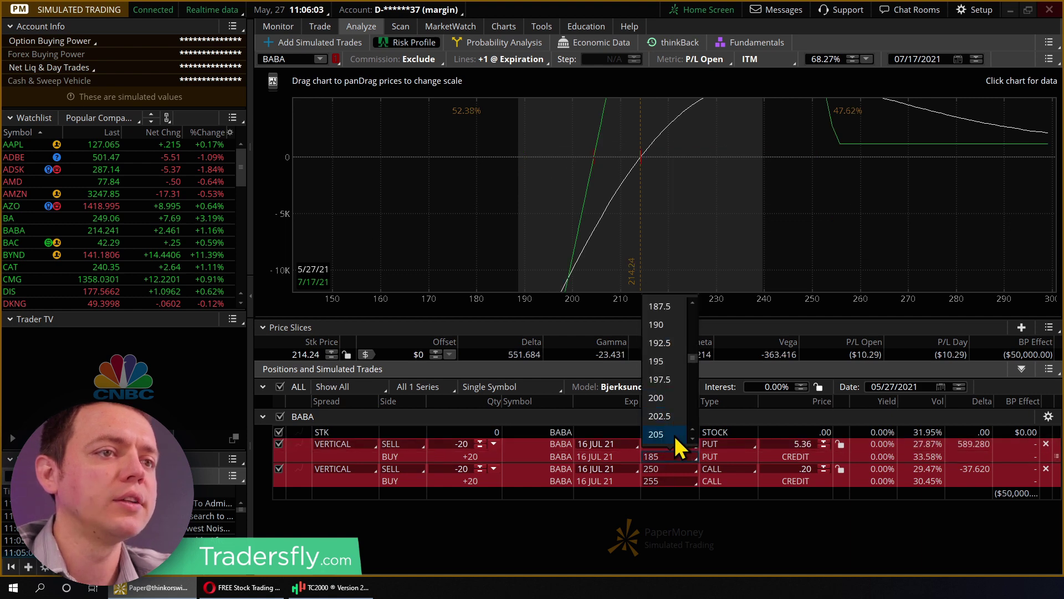
click(674, 434)
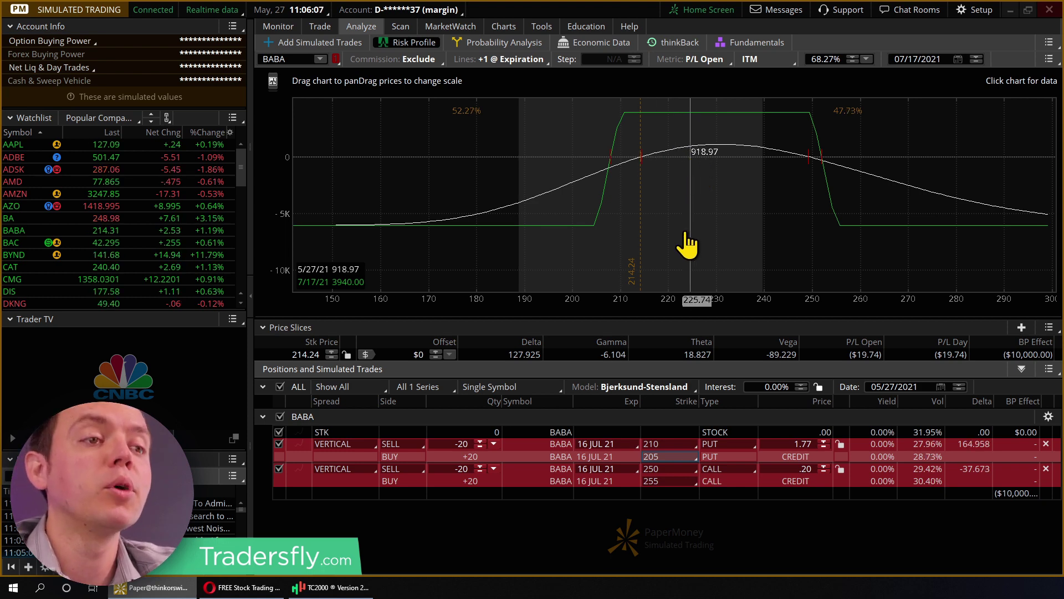
click(659, 450)
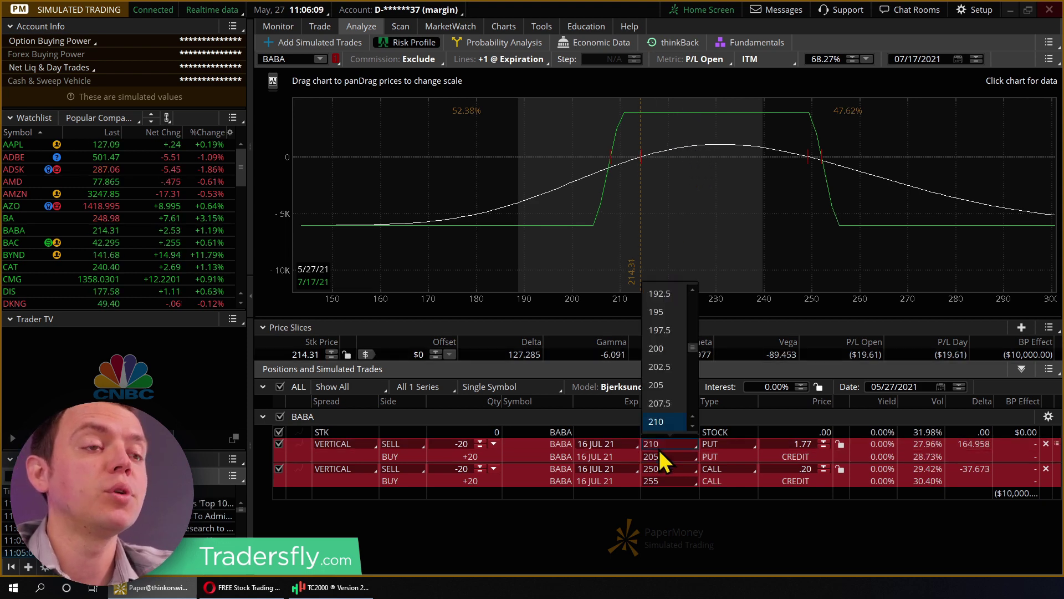
click(665, 422)
click(667, 456)
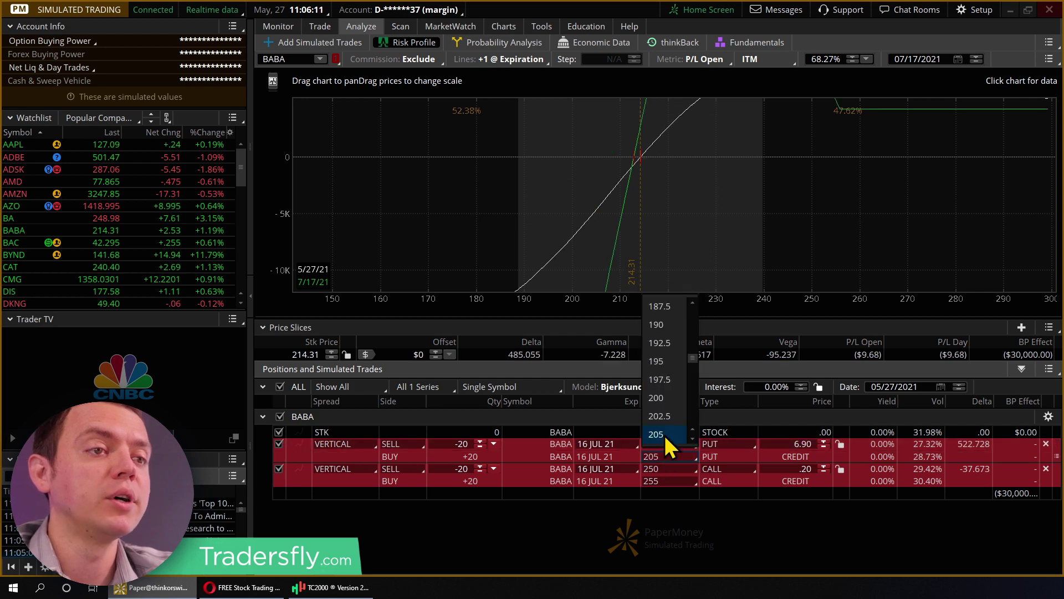
click(668, 435)
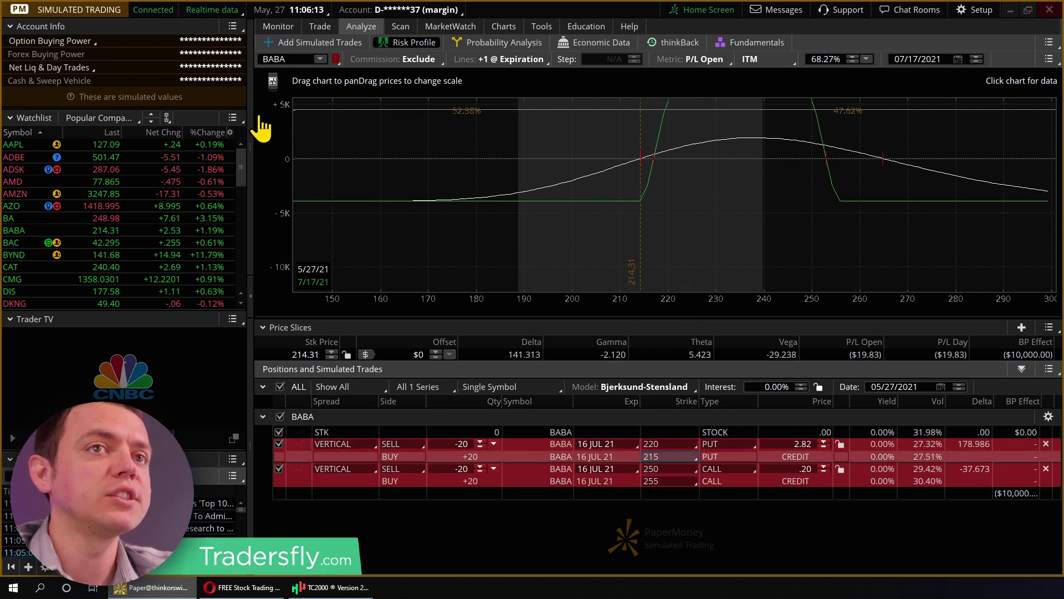
Step: Set the chart to prices 160–280 and switch the 220/215 spread from puts to calls
drag(737, 254, 648, 248)
drag(717, 313, 798, 313)
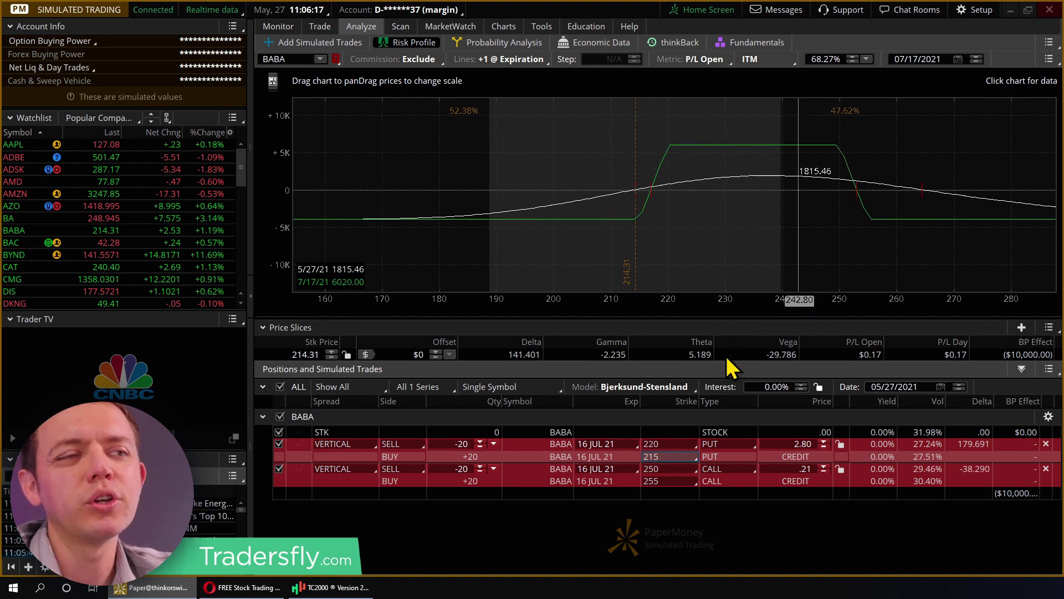
click(749, 446)
click(740, 472)
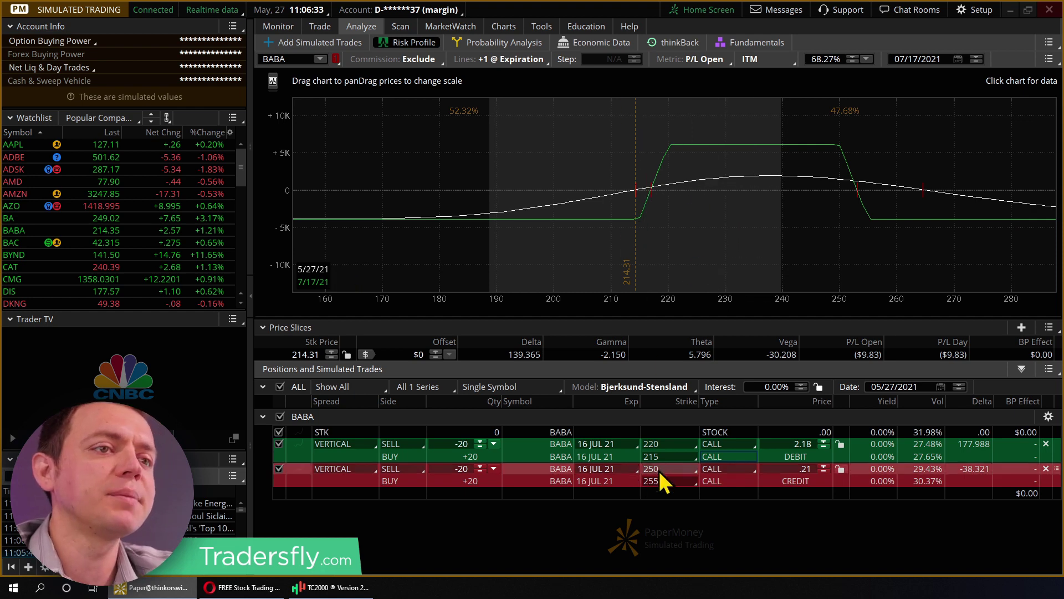
Step: Change the call spread's strikes to 220/225 and show prices 170–290 on the chart
click(671, 458)
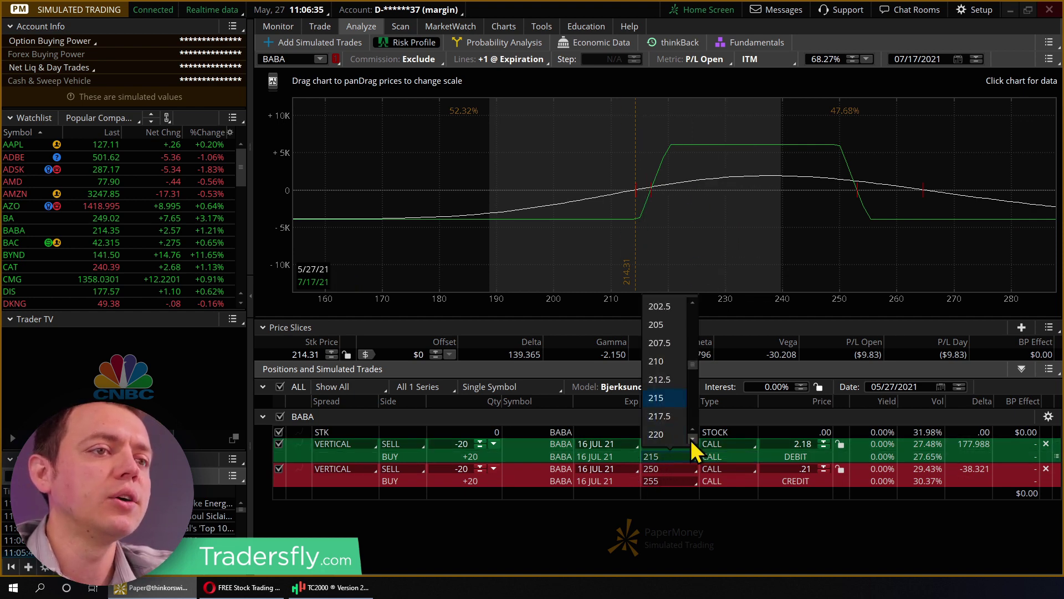
click(685, 437)
click(673, 445)
click(693, 425)
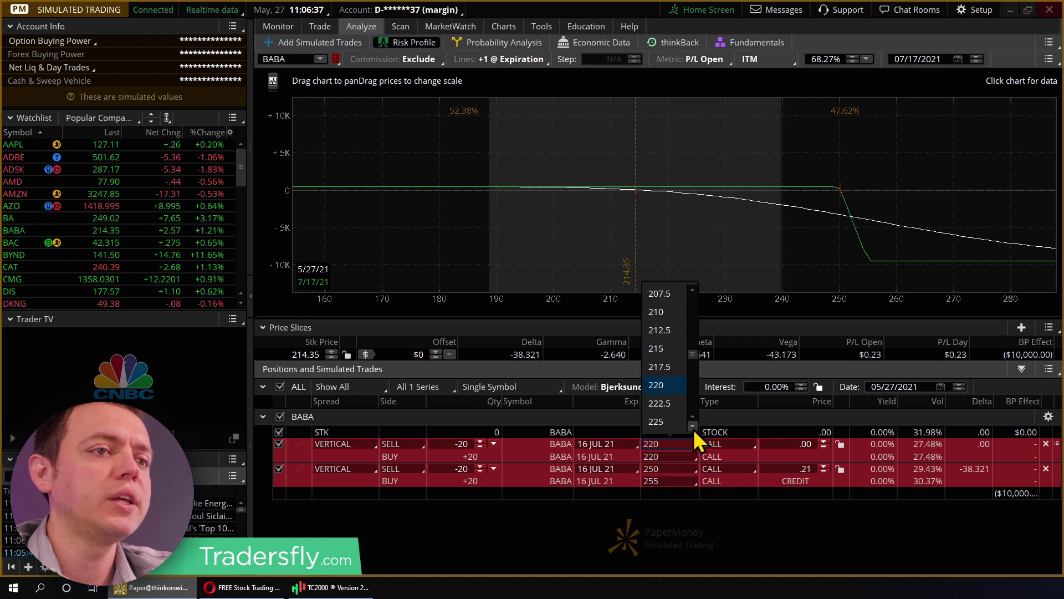
click(682, 421)
mouse_move(833, 316)
mouse_down()
mouse_move(922, 313)
mouse_move(853, 314)
mouse_up()
drag(851, 266, 741, 278)
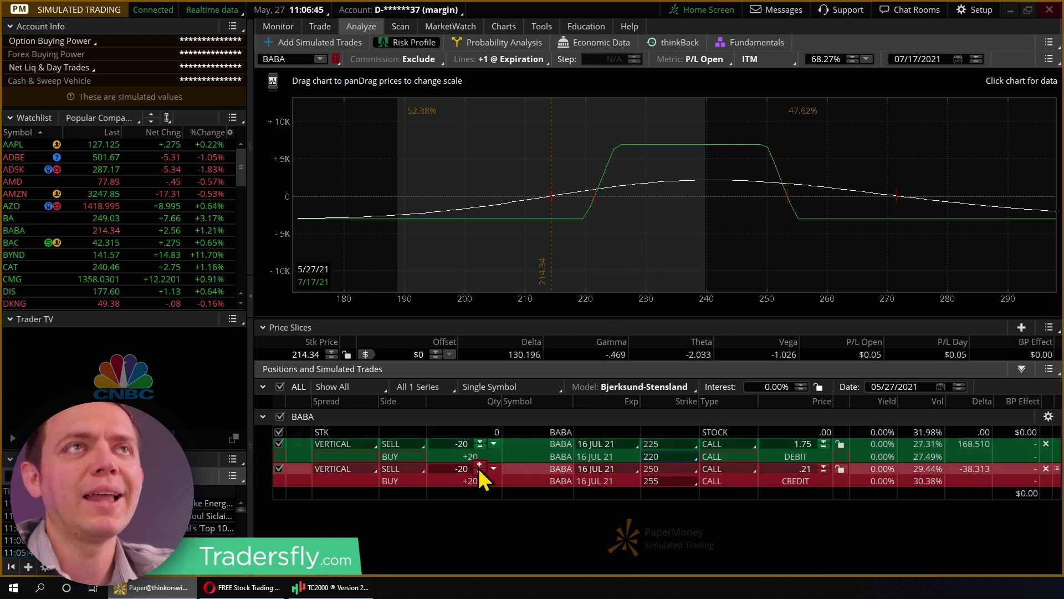
Step: Raise the 220/225 call debit spread to 35 contracts
click(480, 443)
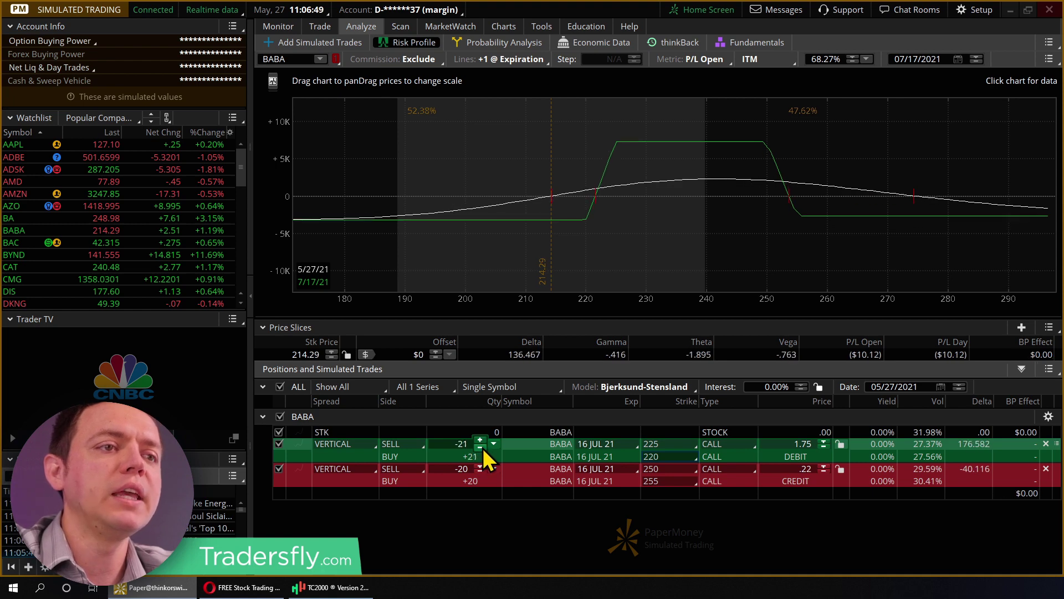
click(481, 447)
click(481, 447)
click(481, 447)
click(481, 446)
click(481, 447)
click(481, 447)
click(481, 447)
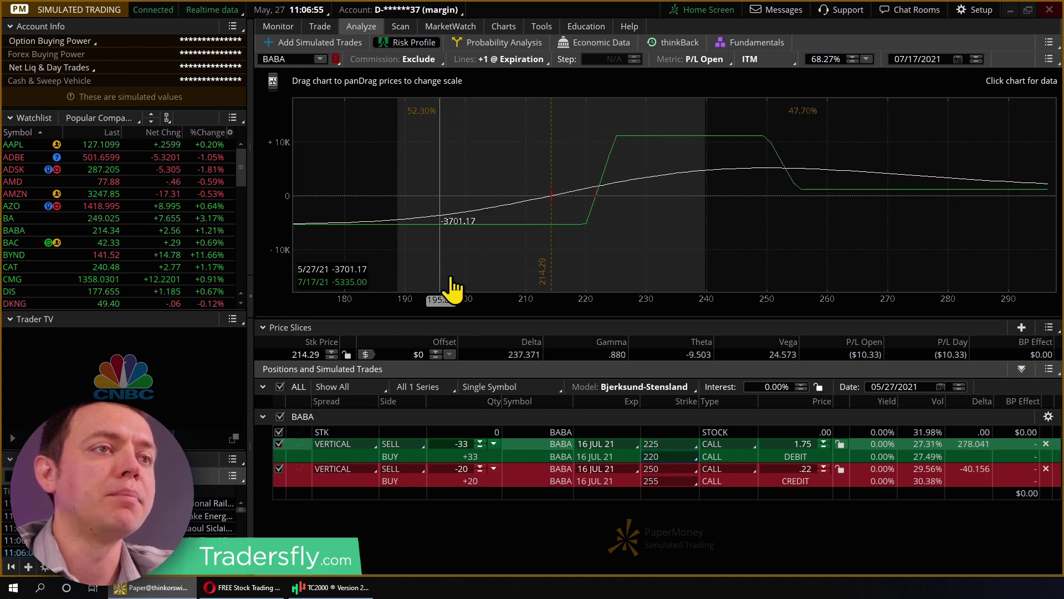
click(482, 448)
click(482, 448)
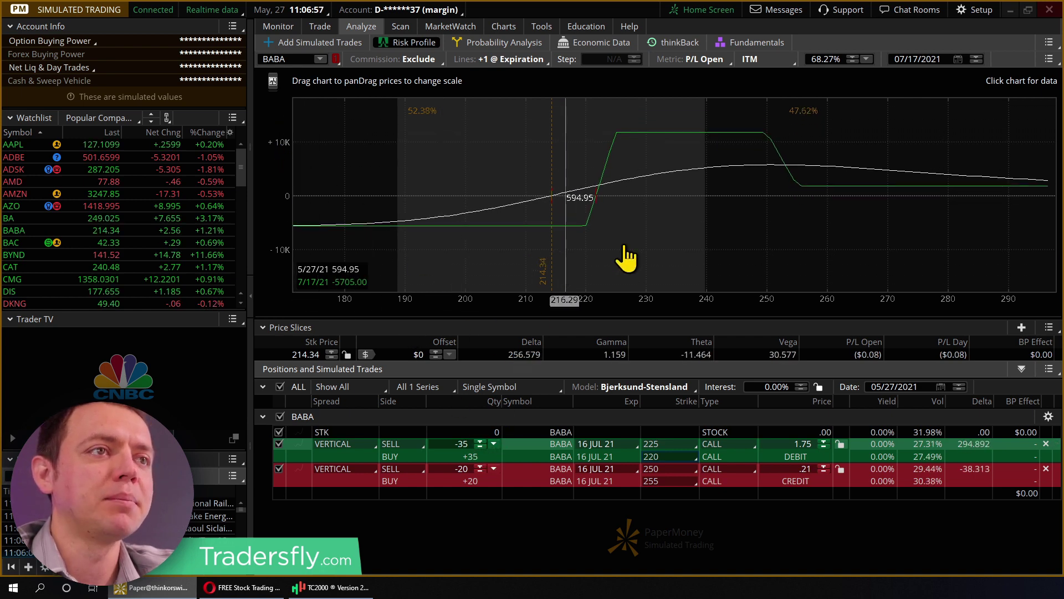
Step: Reduce the 250/255 call credit spread to 10 contracts
click(279, 469)
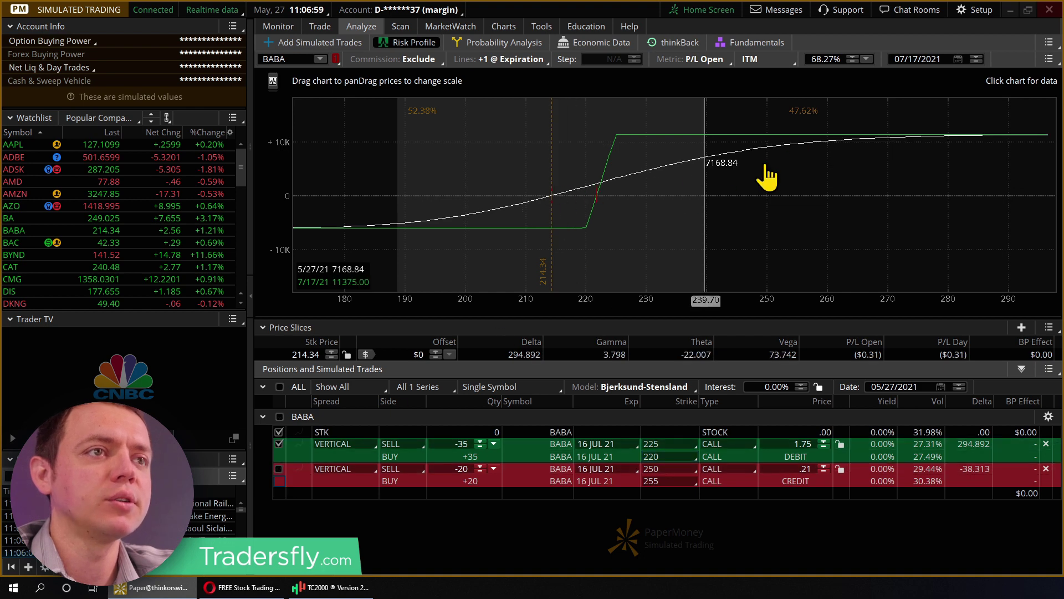
click(280, 469)
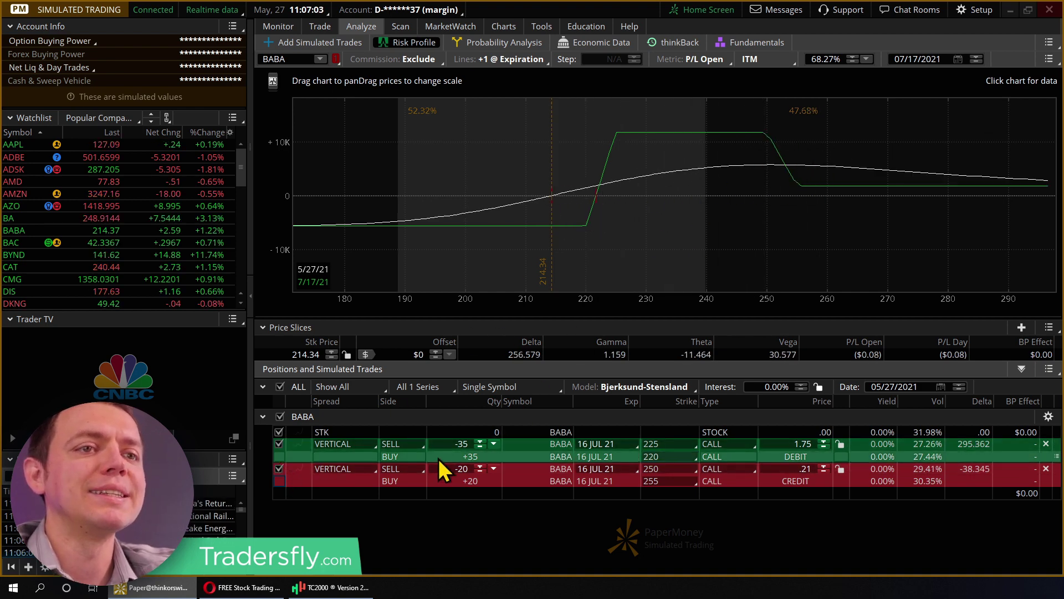
click(481, 479)
click(480, 471)
click(480, 471)
click(480, 471)
click(480, 472)
click(480, 472)
click(480, 472)
click(480, 471)
click(480, 471)
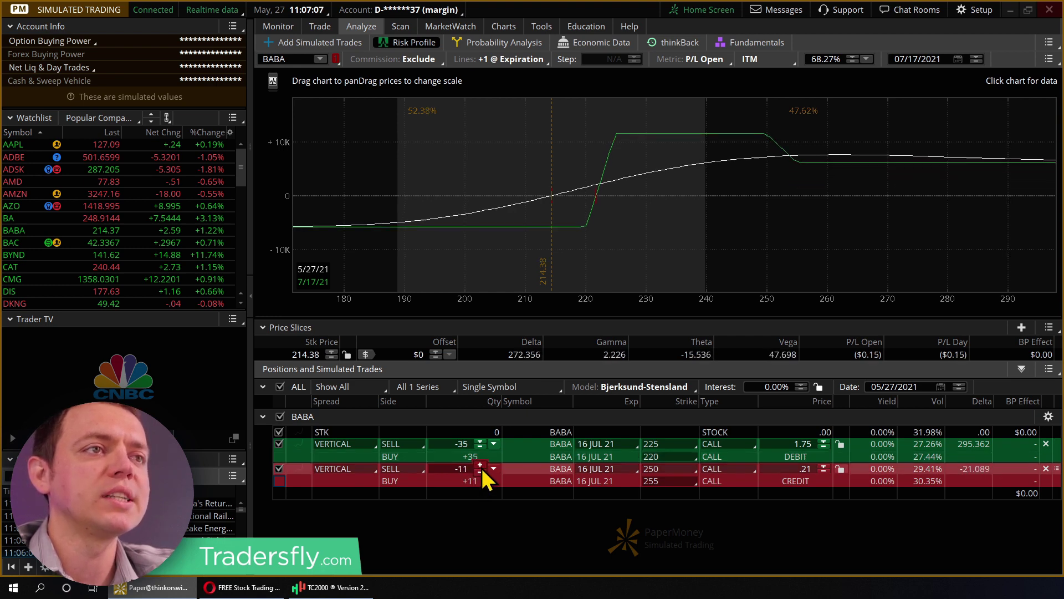
click(480, 471)
click(480, 472)
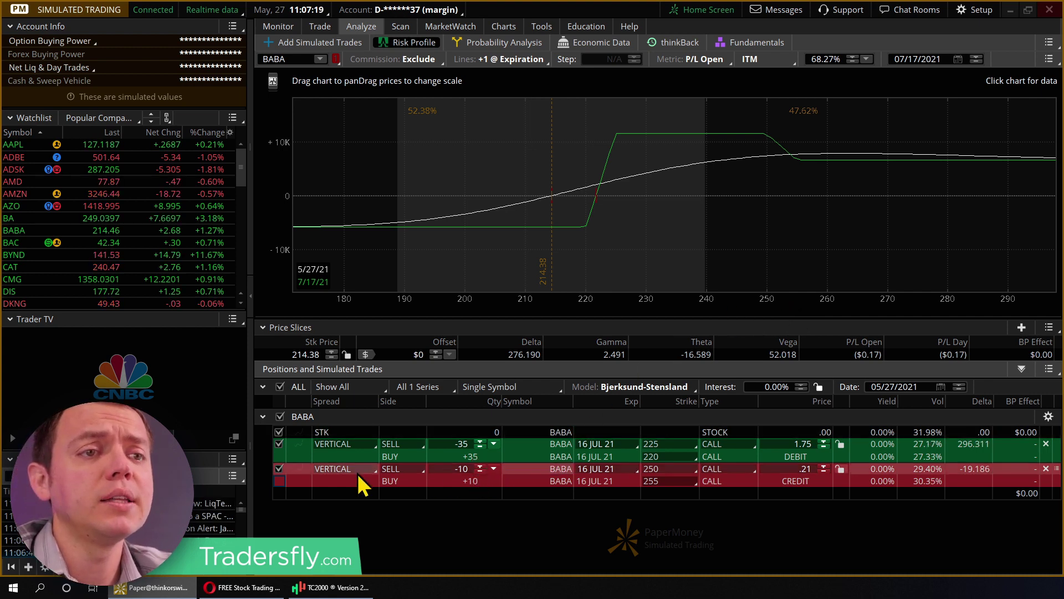
Step: Toggle the 250/255 spread out of and back into the risk profile
click(279, 469)
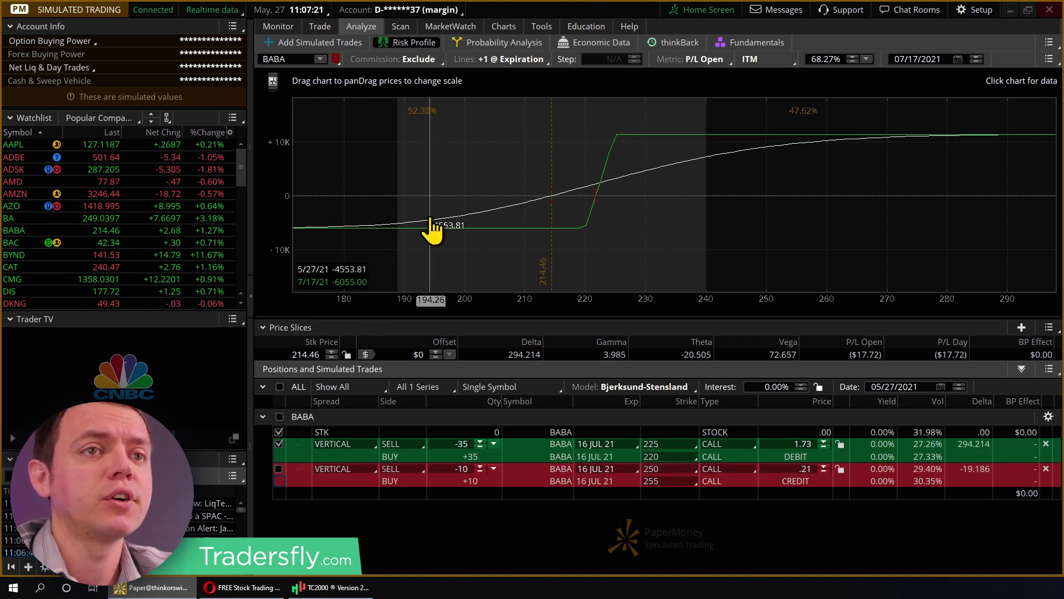
click(279, 468)
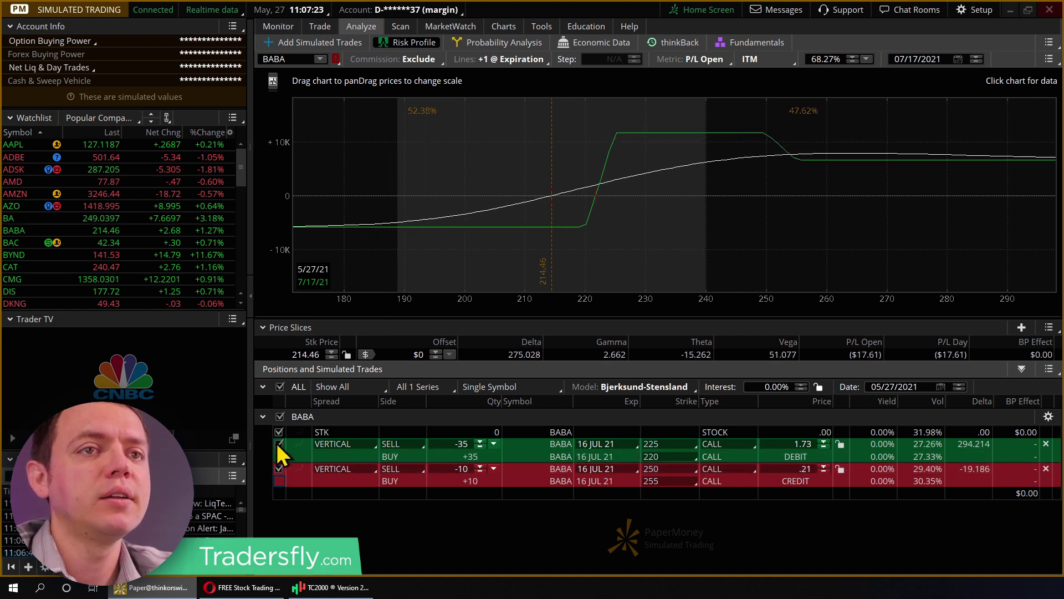
scroll(480, 470, down, 6)
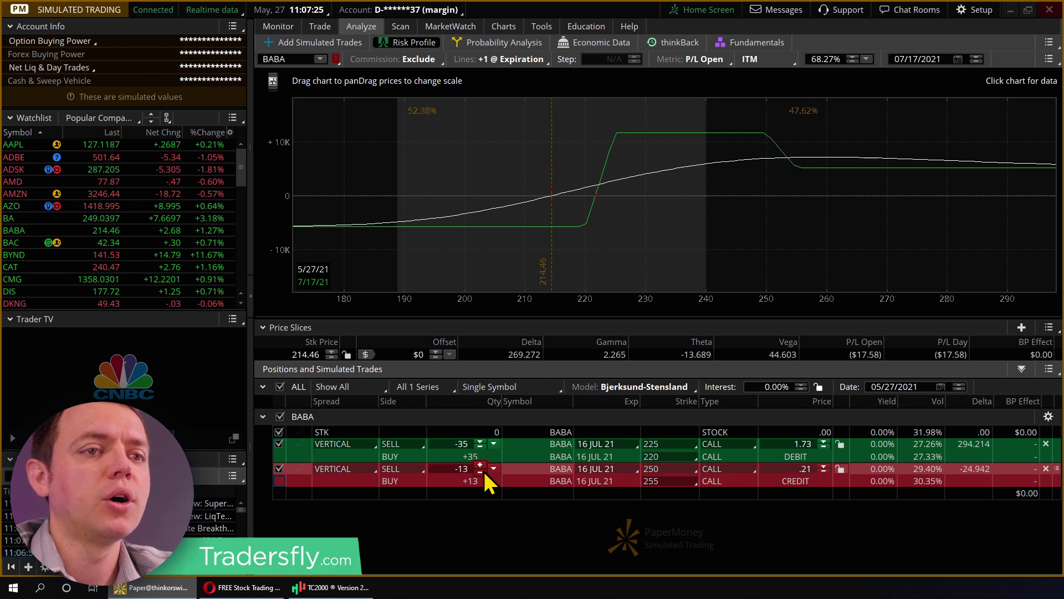
scroll(480, 470, down, 9)
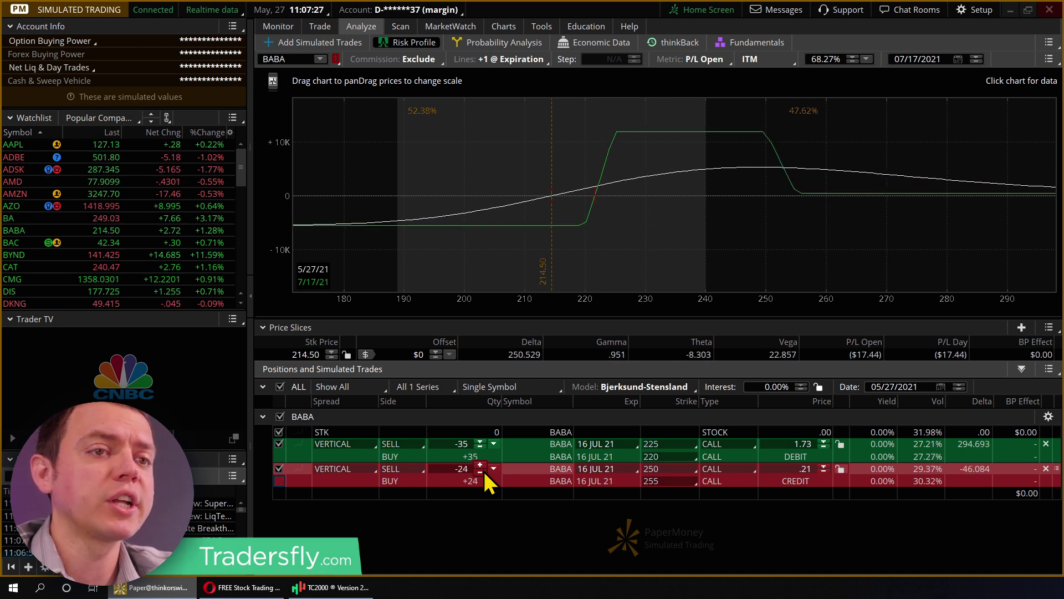
scroll(485, 473, down, 10)
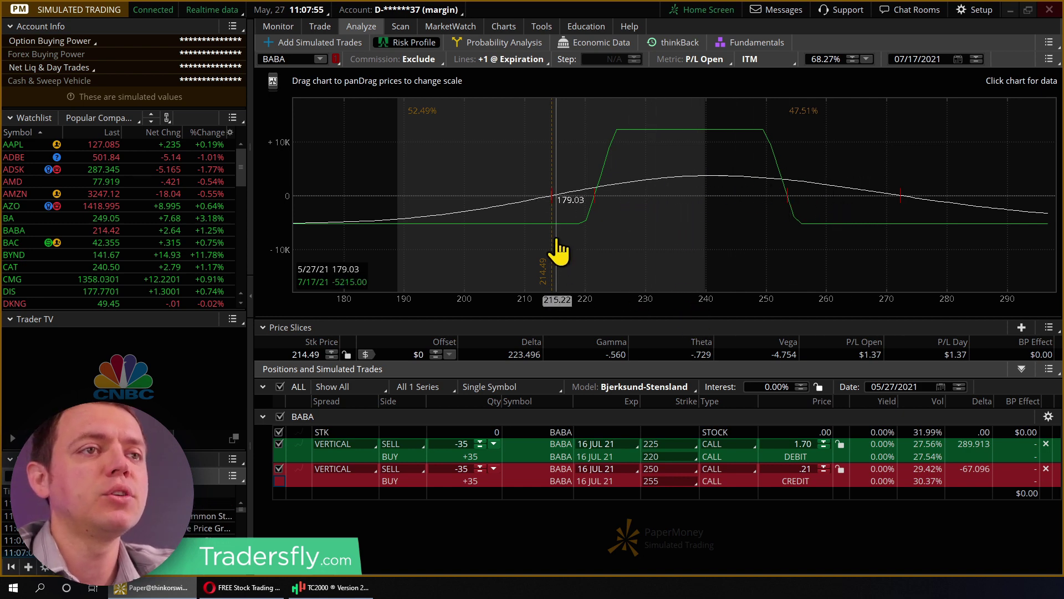
Step: Evaluate the risk profile at a 233.32 price on 05/31/2021
drag(555, 237, 663, 186)
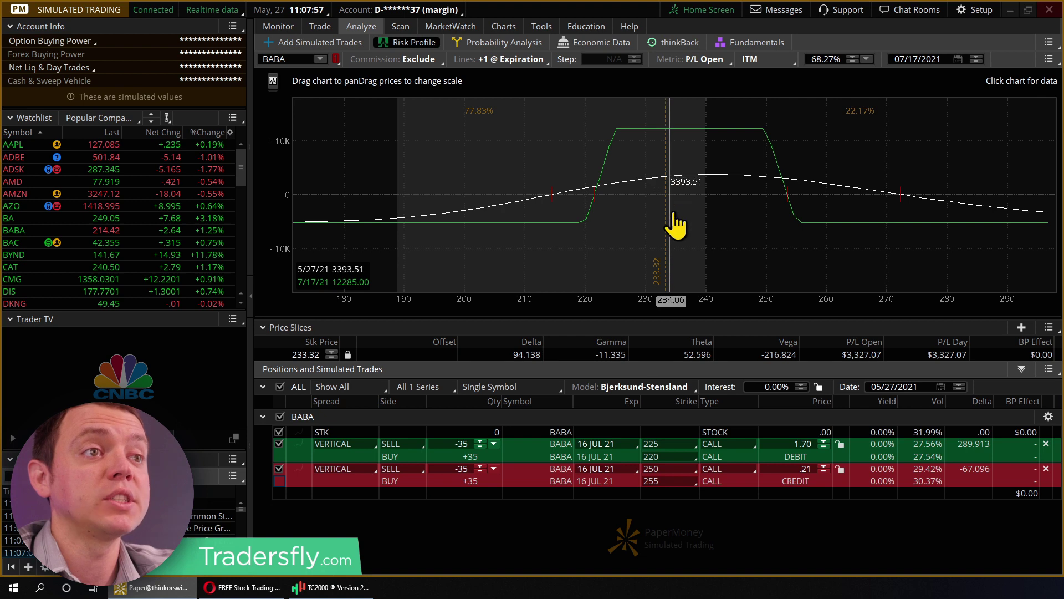
click(959, 384)
click(959, 384)
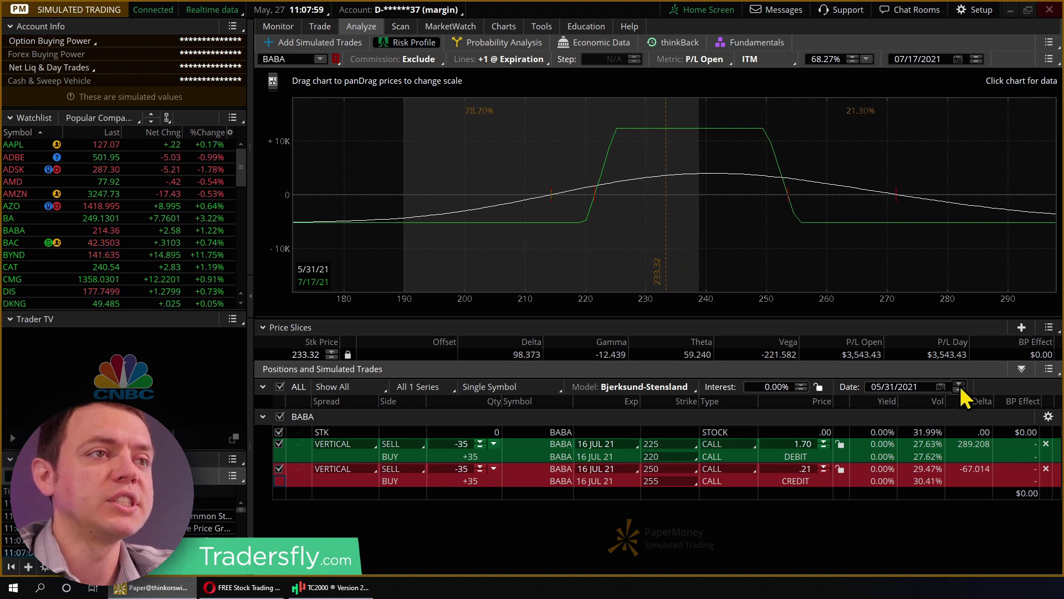